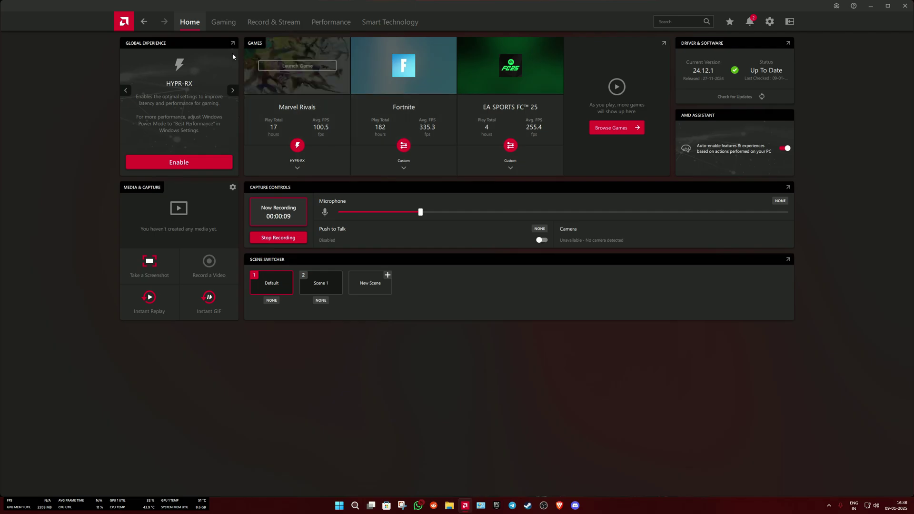
- Open the Gaming section to show the games library
left_click(235, 27)
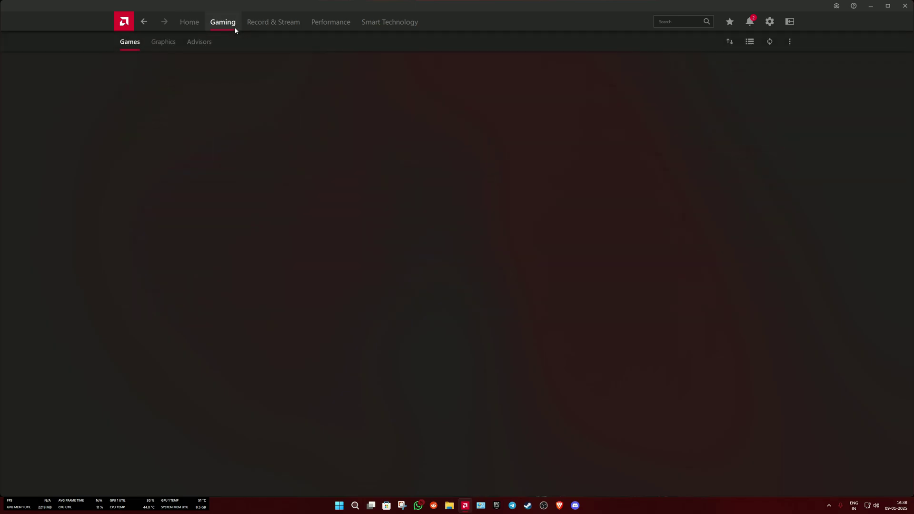
- Open the global Graphics settings and check the Texture Filtering Quality choices
left_click(175, 46)
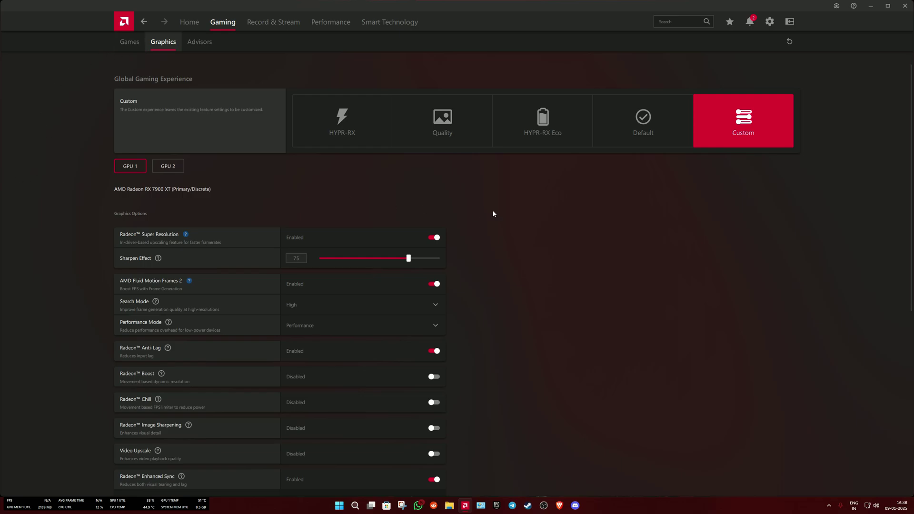
scroll(614, 206, "down", 2)
scroll(607, 205, "down", 3)
scroll(572, 213, "up", 4)
scroll(546, 237, "down", 1)
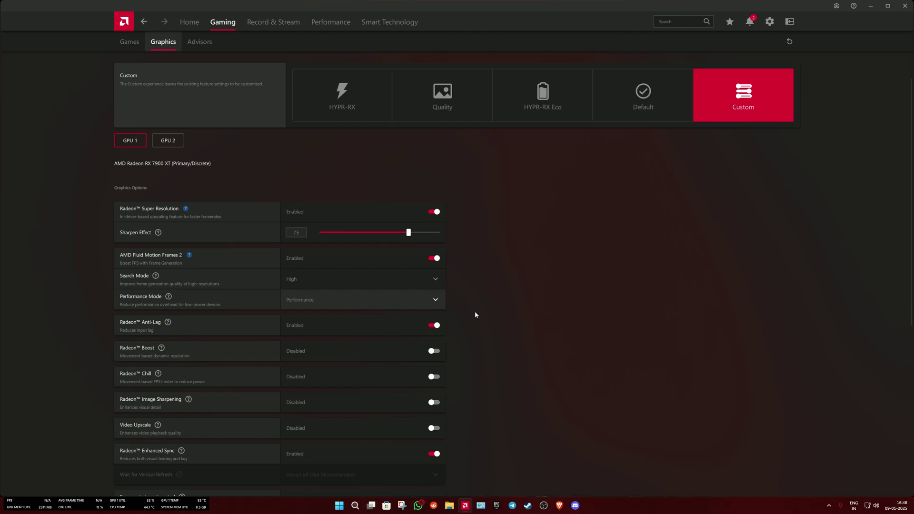
scroll(440, 267, "down", 3)
scroll(440, 267, "down", 2)
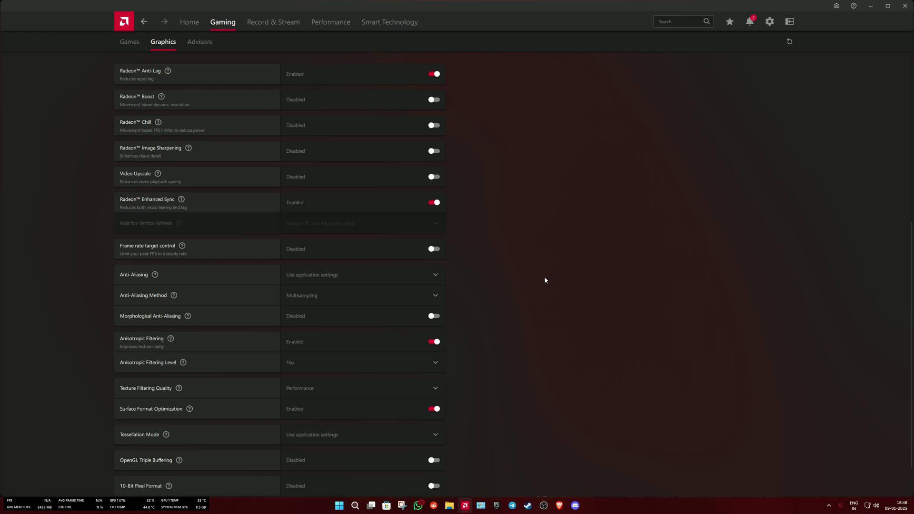
scroll(545, 279, "down", 1)
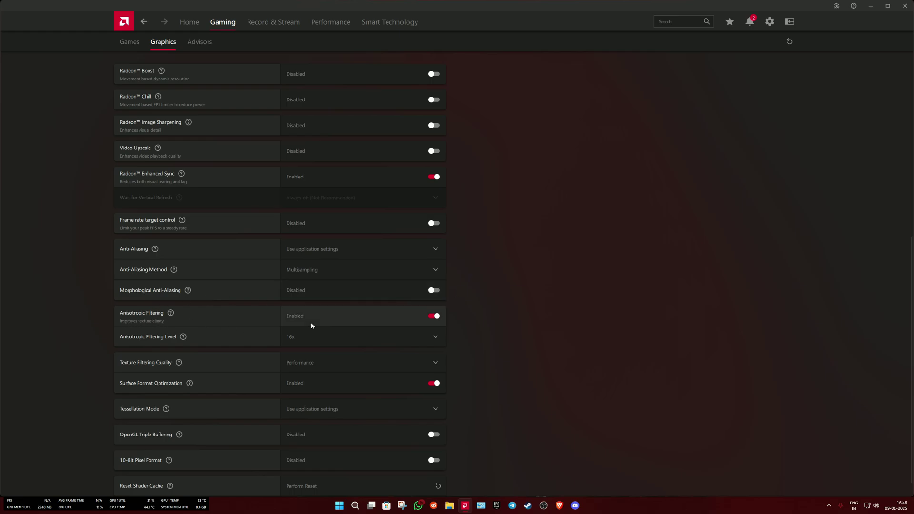
scroll(536, 321, "down", 1)
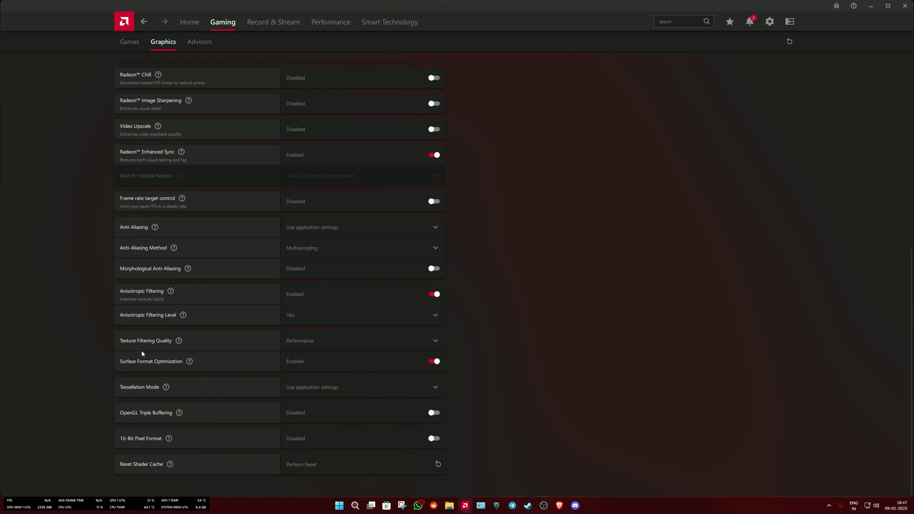
left_click(344, 343)
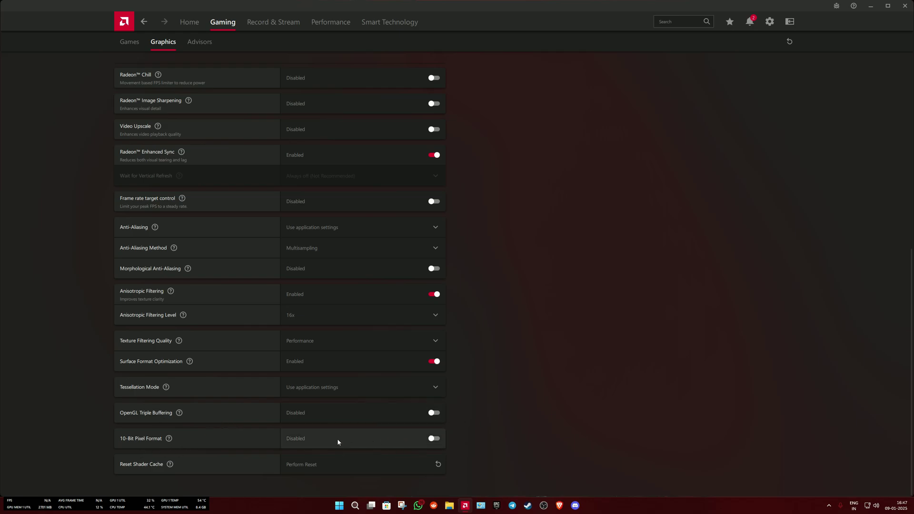
scroll(531, 417, "up", 5)
scroll(543, 413, "up", 2)
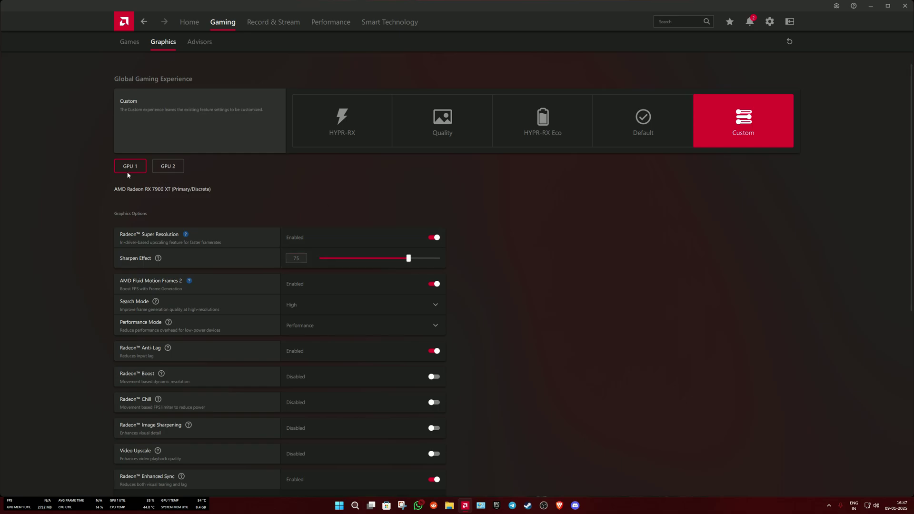
- View GPU 2's graphics options, switch back to GPU 1, and return to Games
left_click(165, 169)
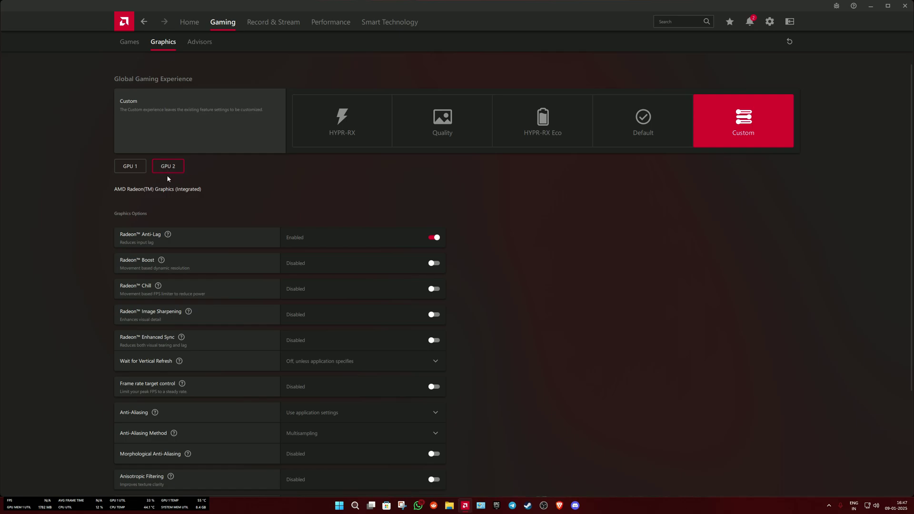
scroll(488, 267, "down", 1)
scroll(500, 270, "down", 5)
scroll(505, 269, "up", 6)
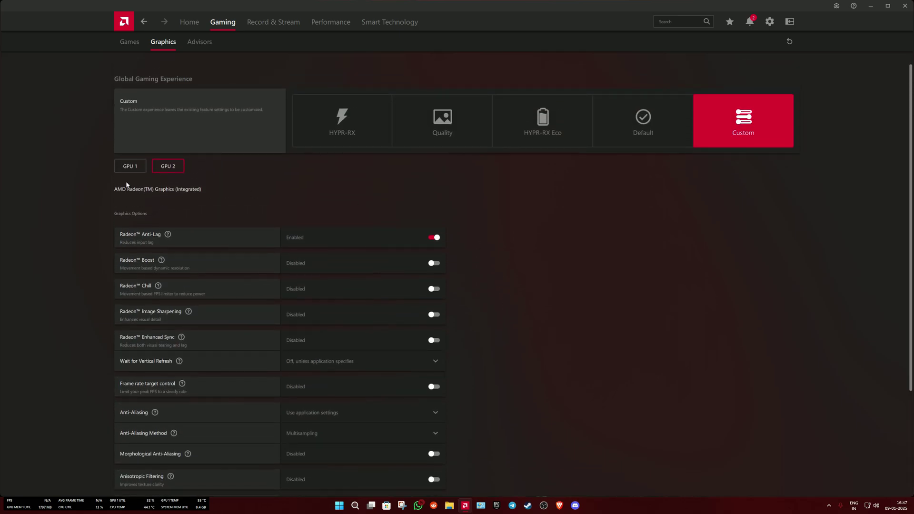
left_click(130, 166)
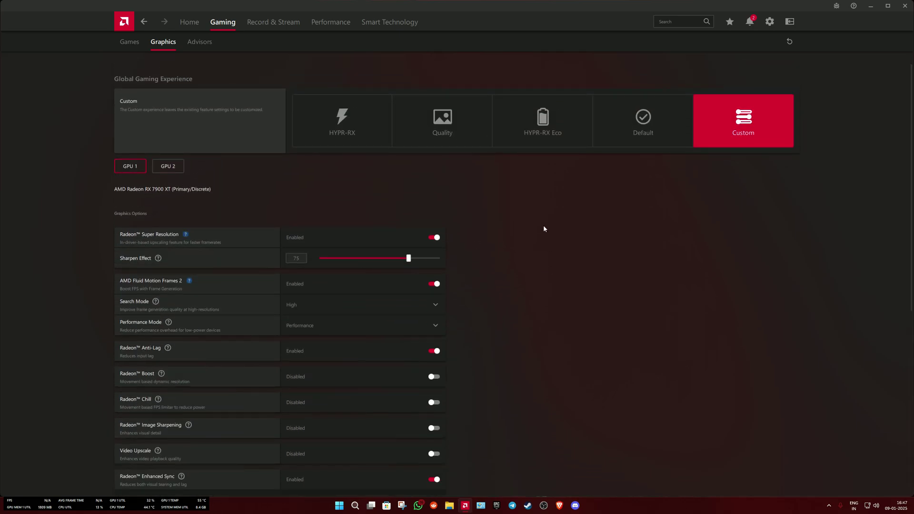
left_click(129, 42)
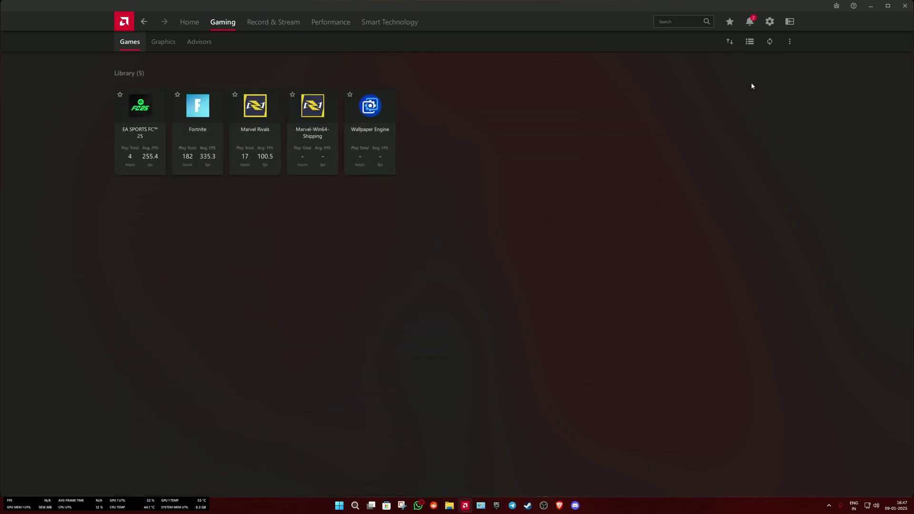
- Refresh the games list in the Games library
left_click(769, 43)
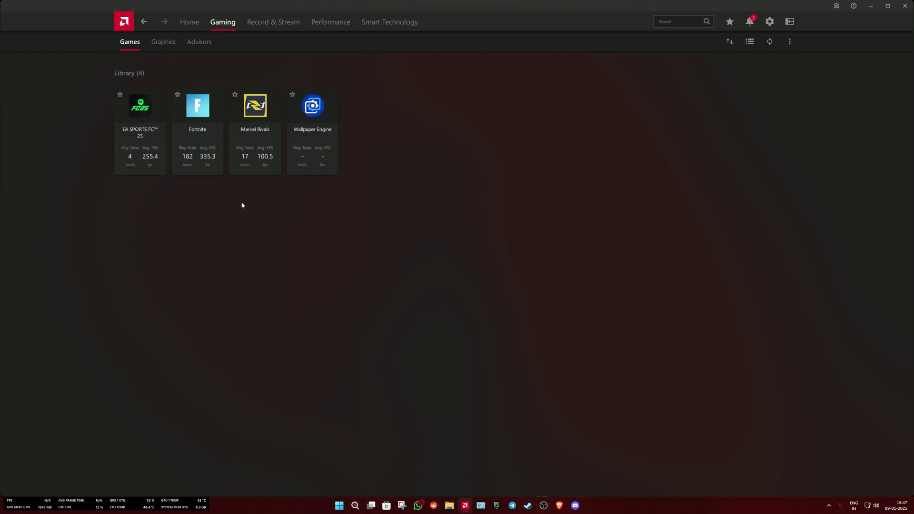
- Check Fortnite's Advanced and Display Color Enhancement options unchanged, then go back to Home
left_click(187, 141)
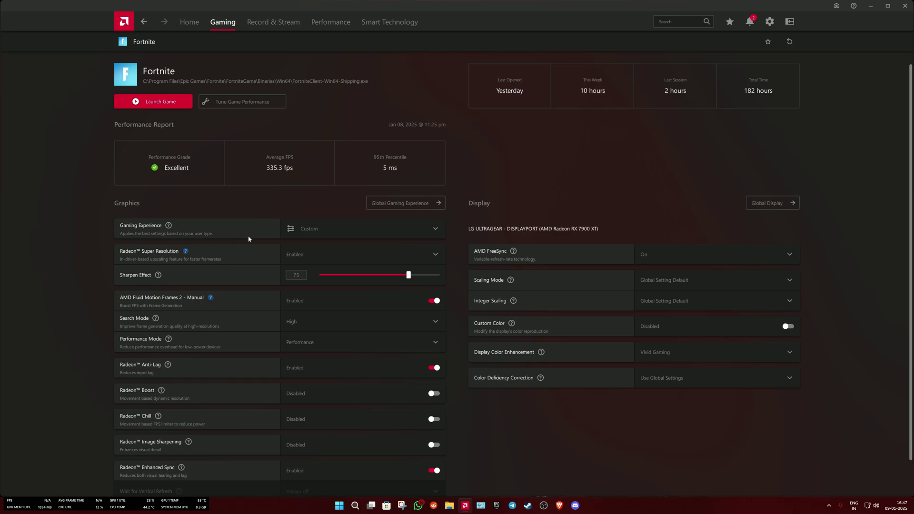
scroll(511, 174, "down", 1)
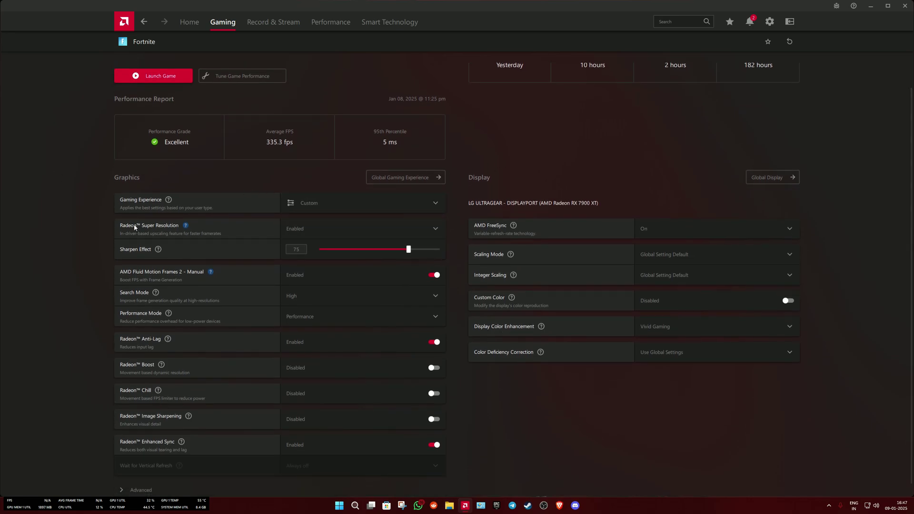
scroll(494, 368, "down", 1)
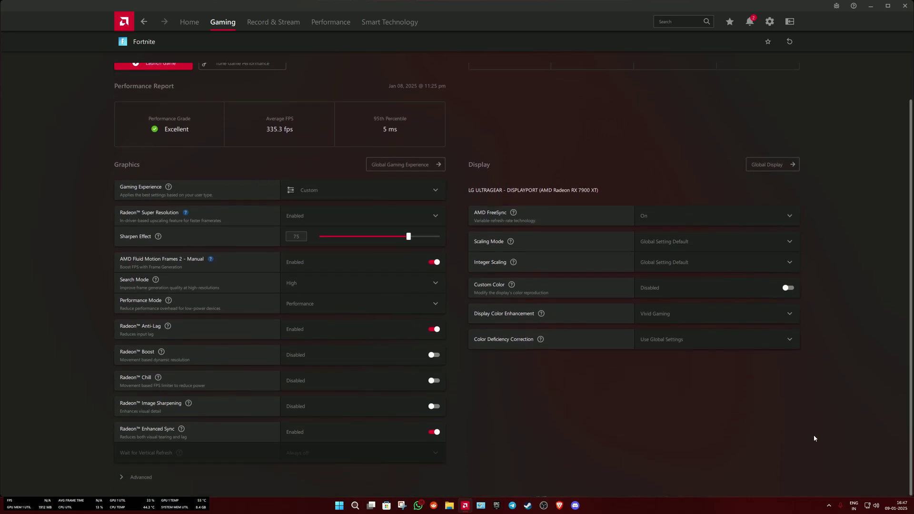
left_click(205, 469)
scroll(496, 360, "down", 5)
scroll(456, 327, "down", 2)
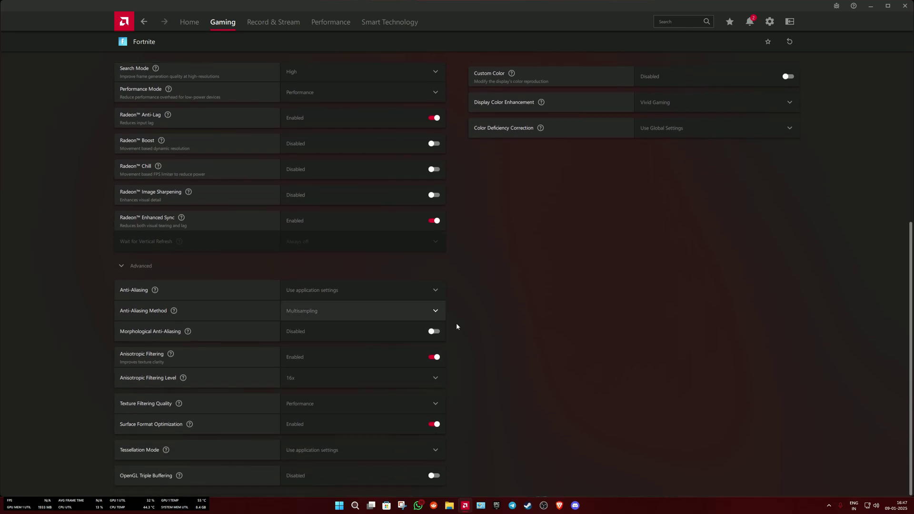
scroll(643, 285, "up", 3)
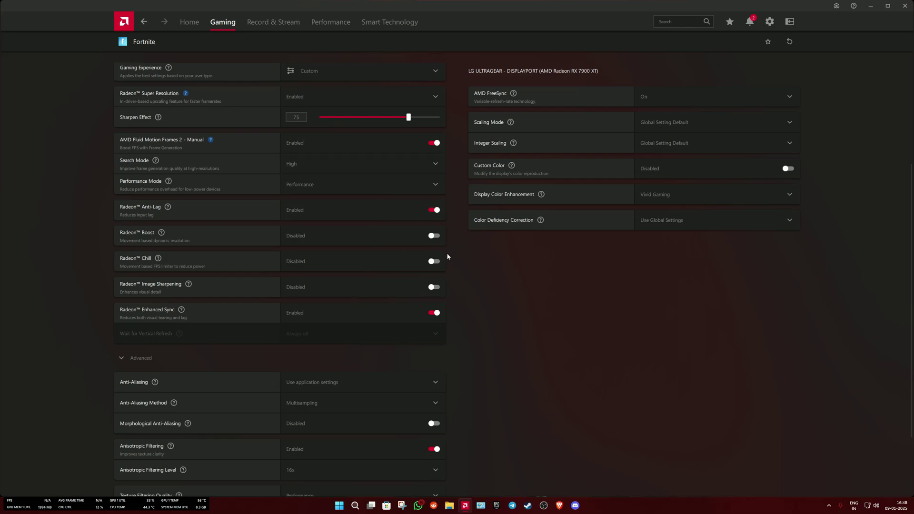
scroll(542, 323, "down", 3)
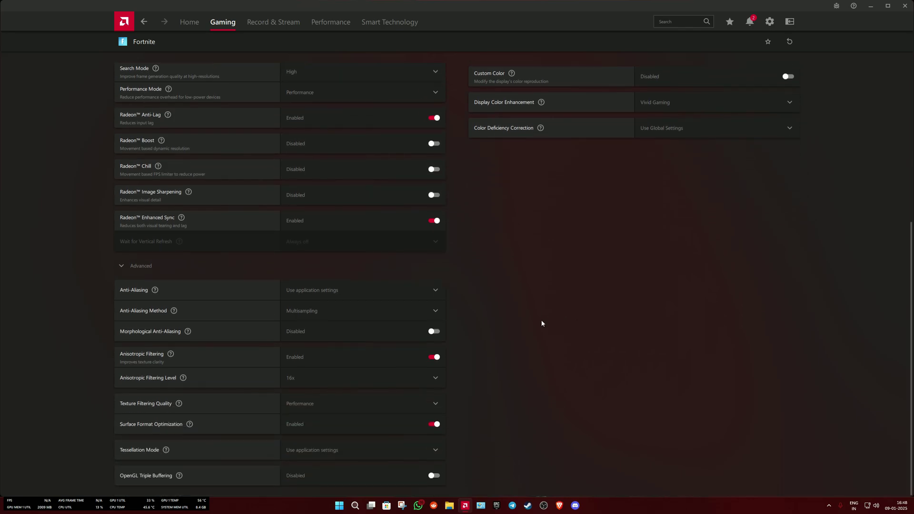
scroll(524, 364, "up", 3)
scroll(603, 346, "up", 5)
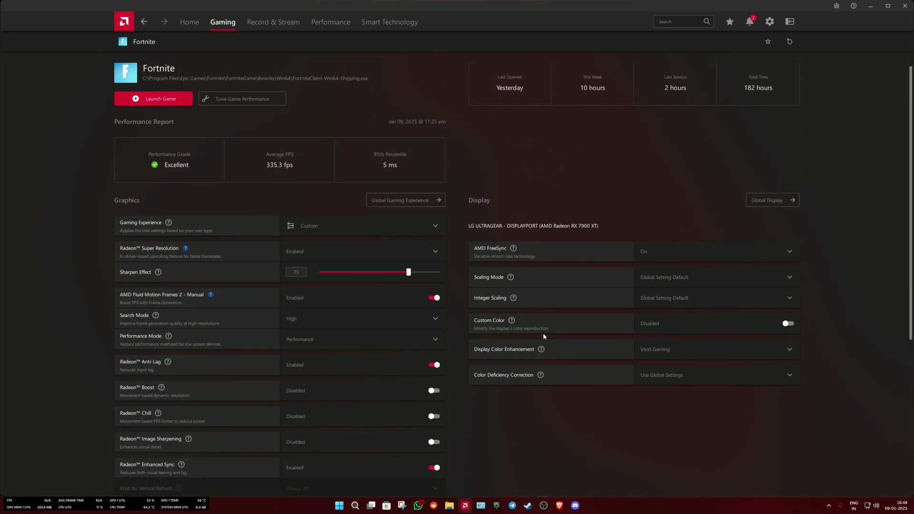
scroll(543, 333, "down", 1)
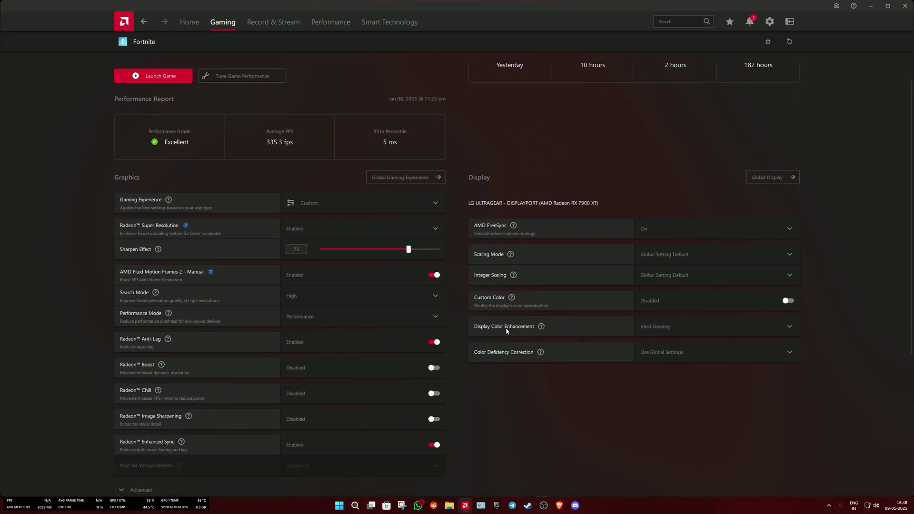
left_click(681, 327)
left_click(680, 328)
left_click(662, 322)
left_click(150, 23)
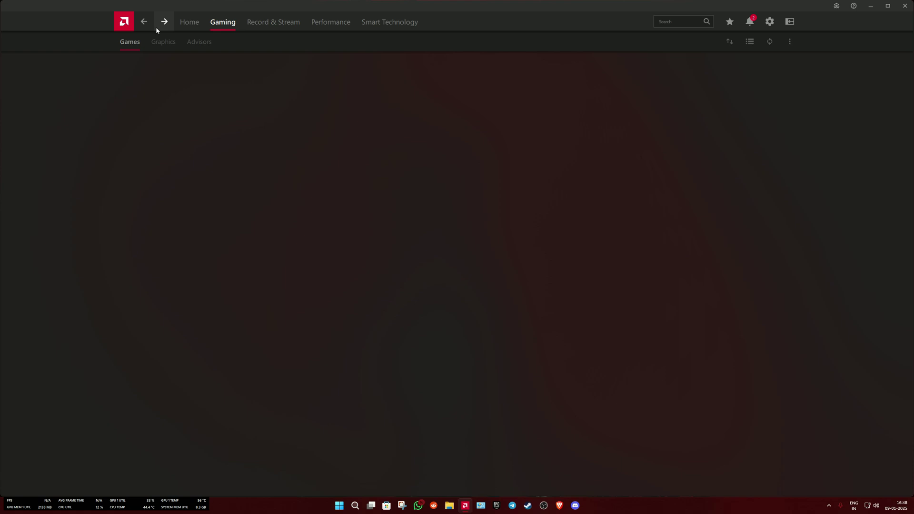
left_click(191, 24)
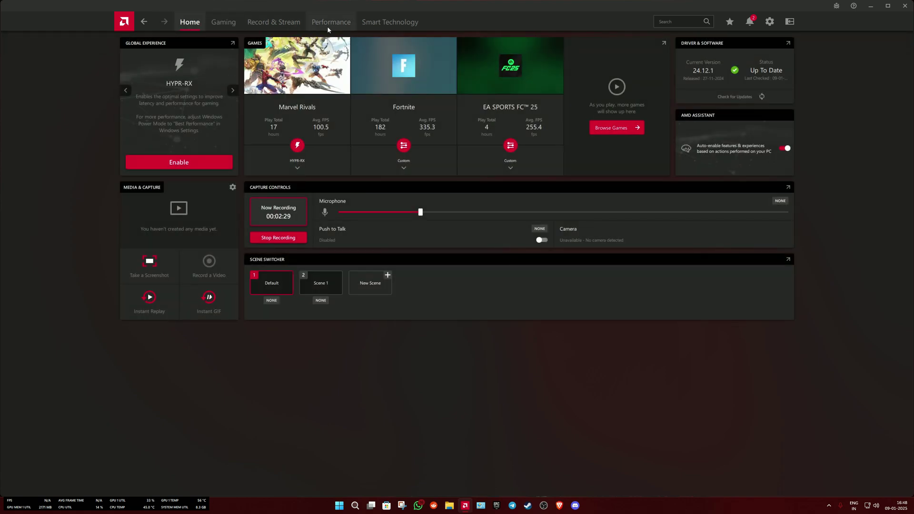
- Open Performance Tuning and keep Global Tuning as the selected profile
left_click(329, 25)
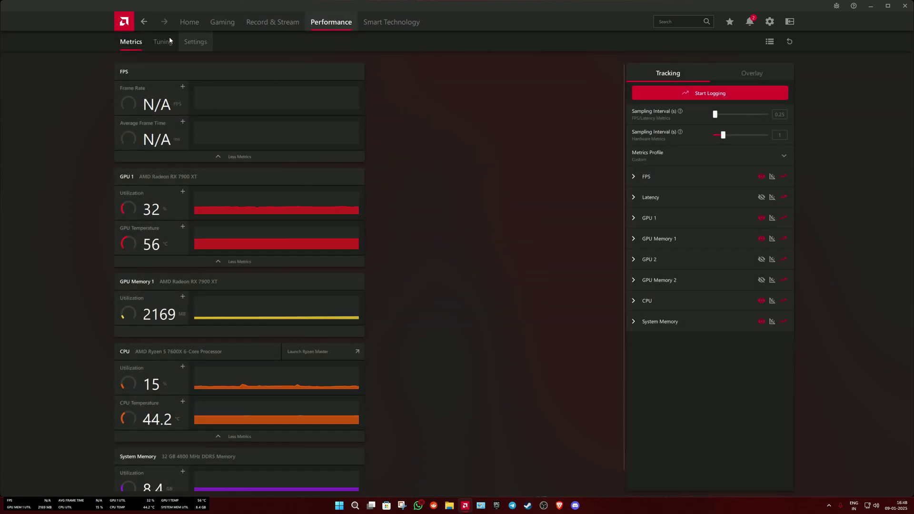
left_click(163, 44)
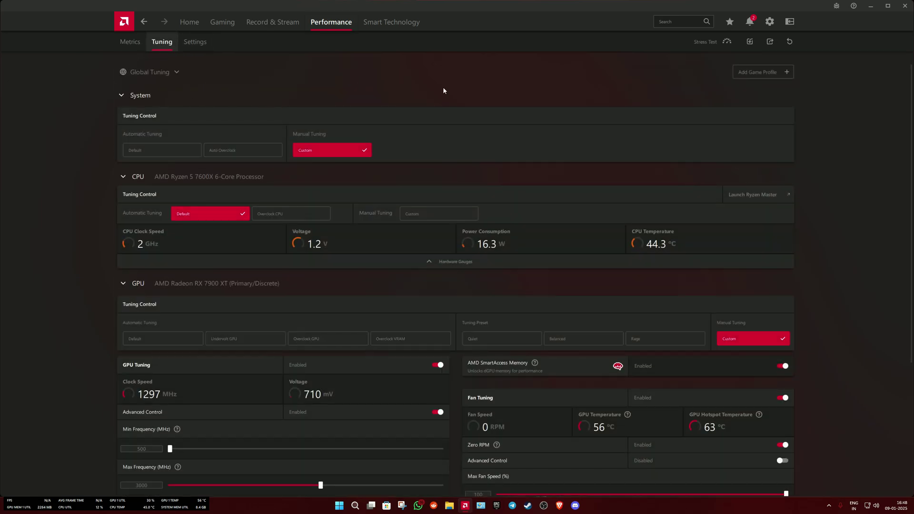
left_click(180, 72)
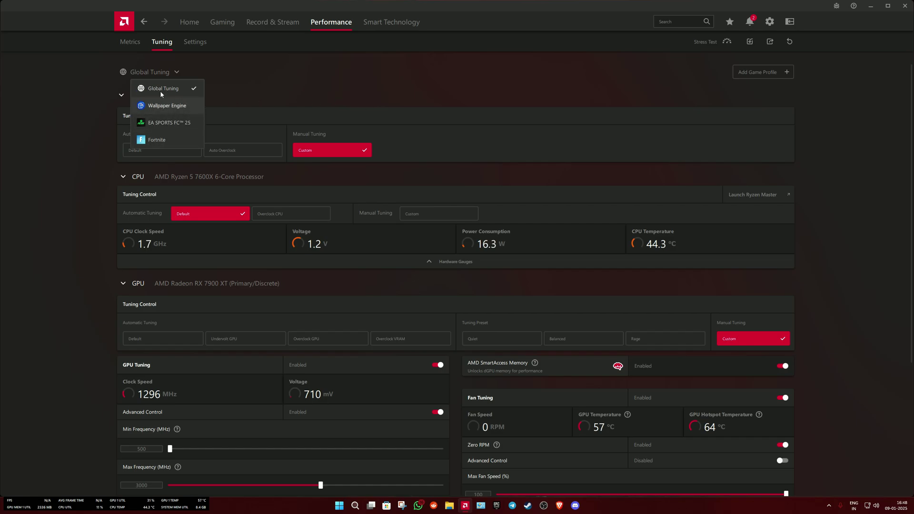
left_click(188, 90)
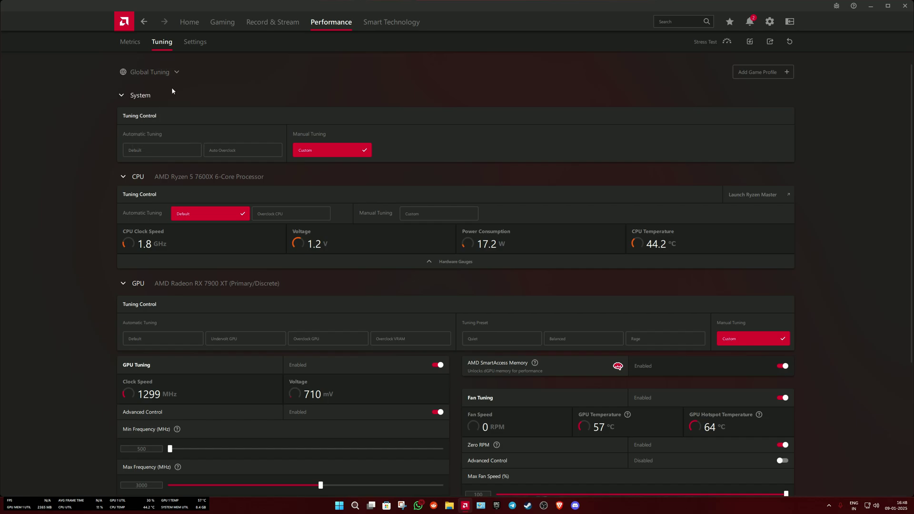
left_click(122, 95)
scroll(129, 161, "down", 1)
- Collapse the CPU tuning section to bring GPU and VRAM Tuning into view
left_click(123, 152)
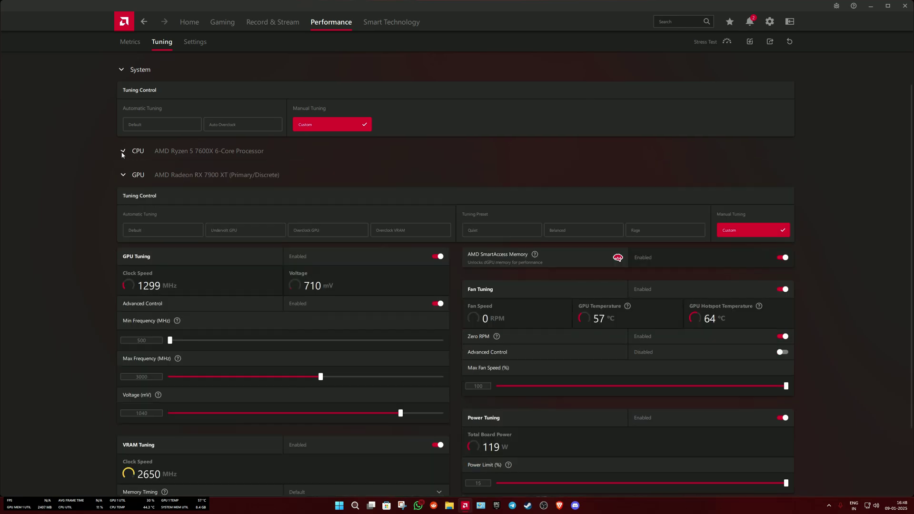
left_click(123, 152)
left_click(129, 152)
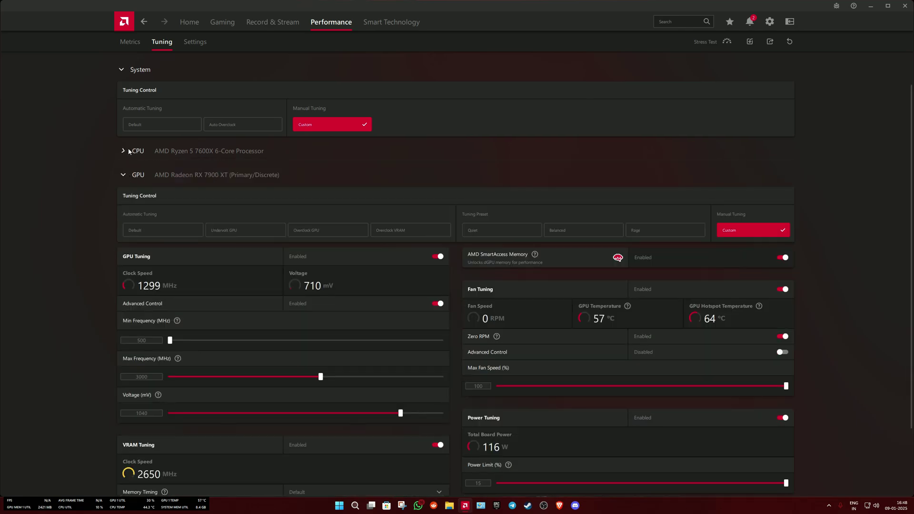
left_click(123, 154)
scroll(330, 165, "down", 3)
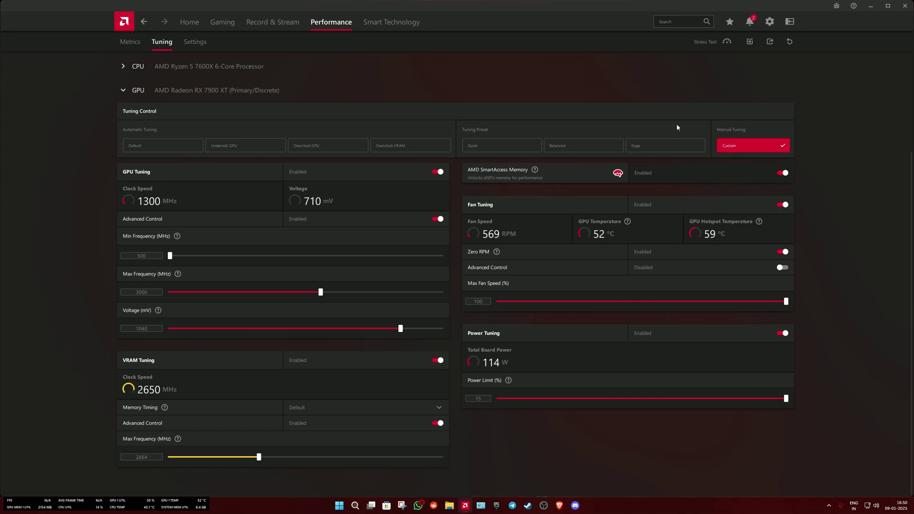
scroll(357, 133, "up", 1)
scroll(305, 122, "up", 3)
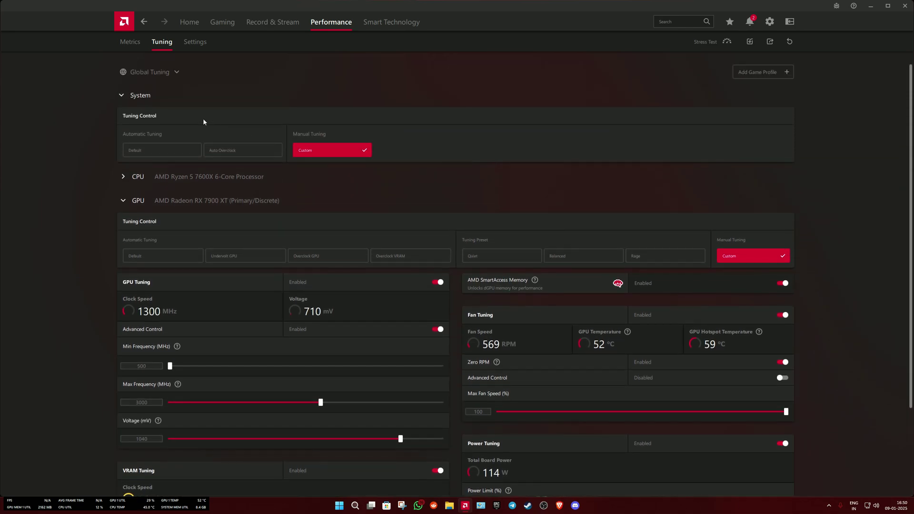
- Switch the tuning profile to Fortnite and look over the profile list
left_click(147, 72)
left_click(157, 141)
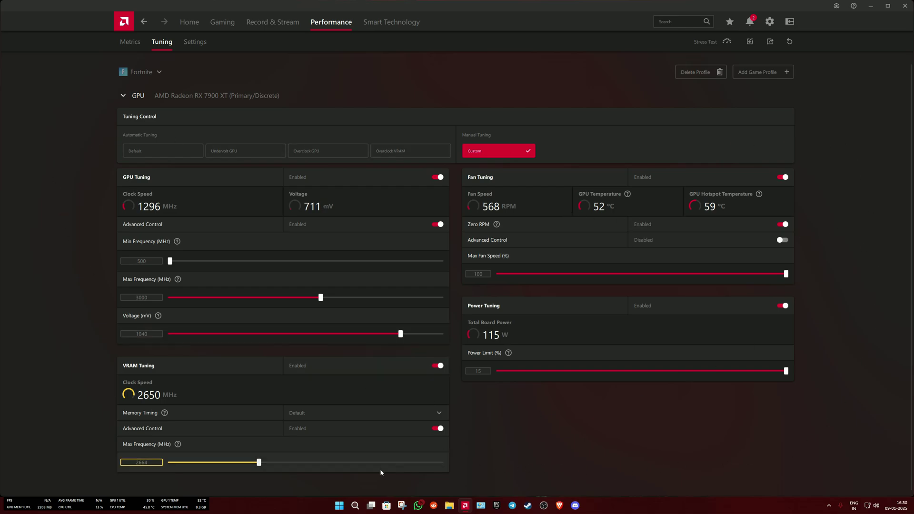
left_click(161, 73)
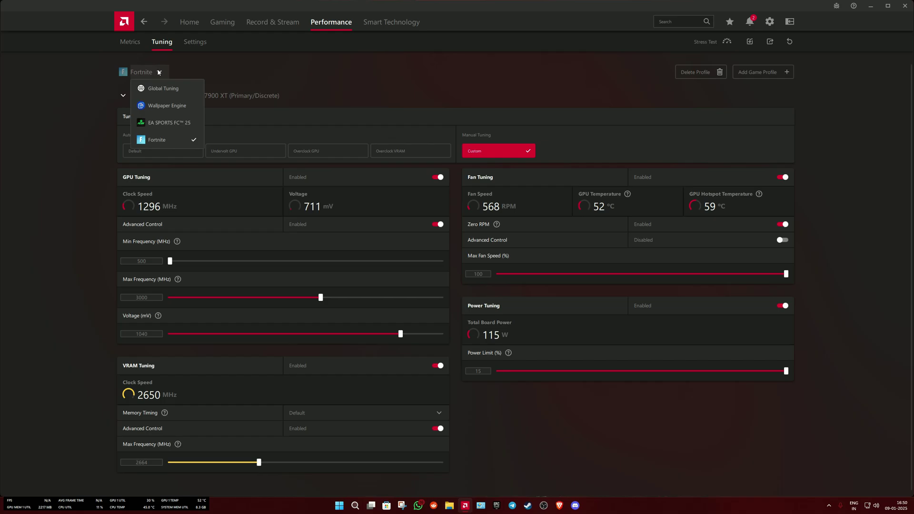
- Add Marvel Rivals as a new game tuning profile
left_click(783, 72)
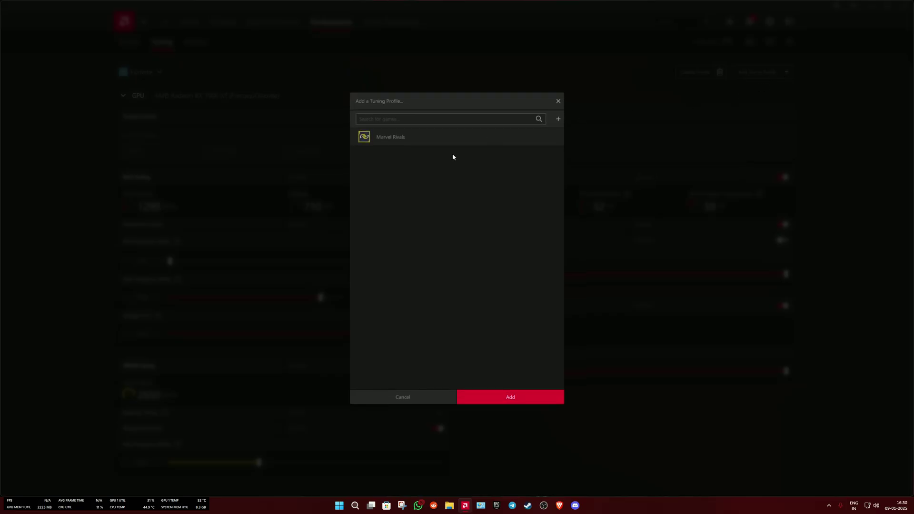
left_click(420, 143)
left_click(510, 393)
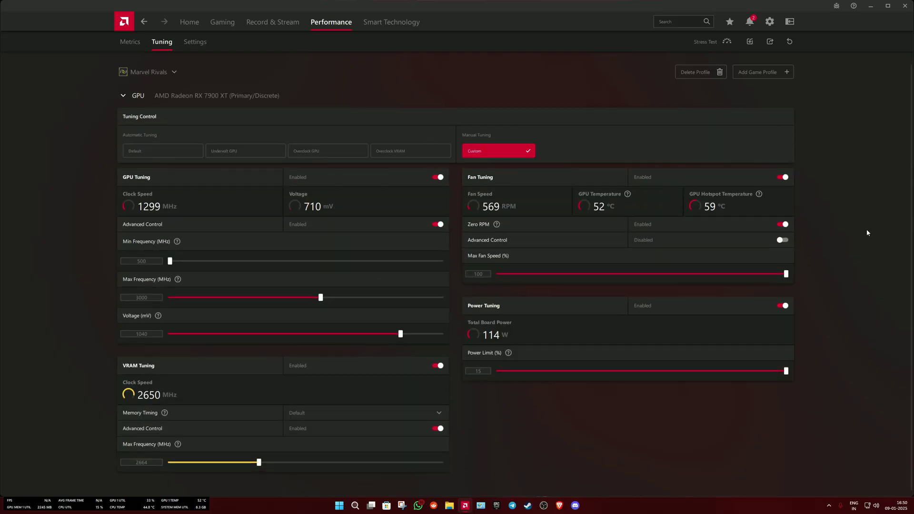
- Switch the tuning profile selection back to Global Tuning
left_click(147, 72)
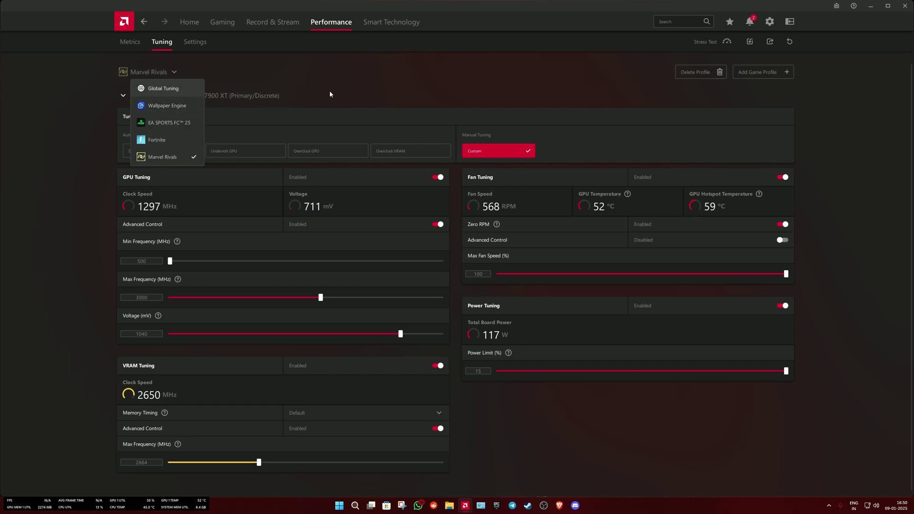
left_click(248, 107)
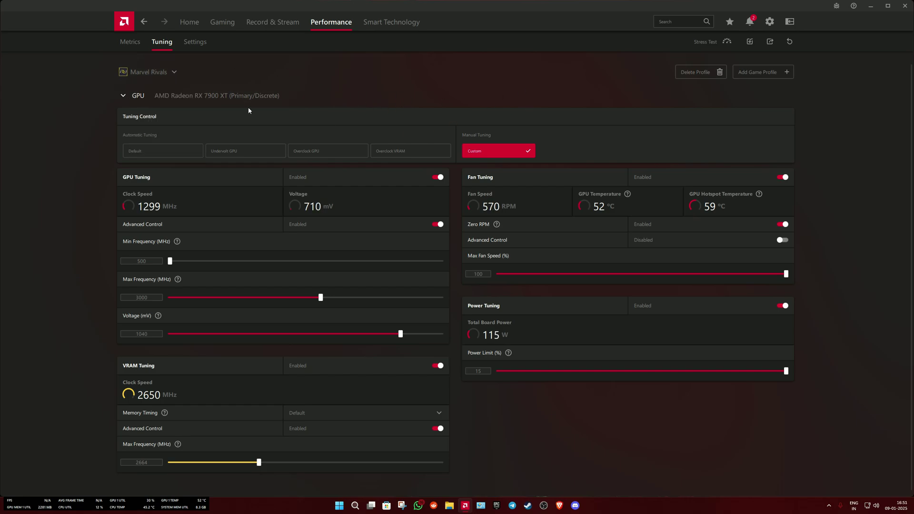
left_click(158, 73)
left_click(422, 77)
left_click(154, 73)
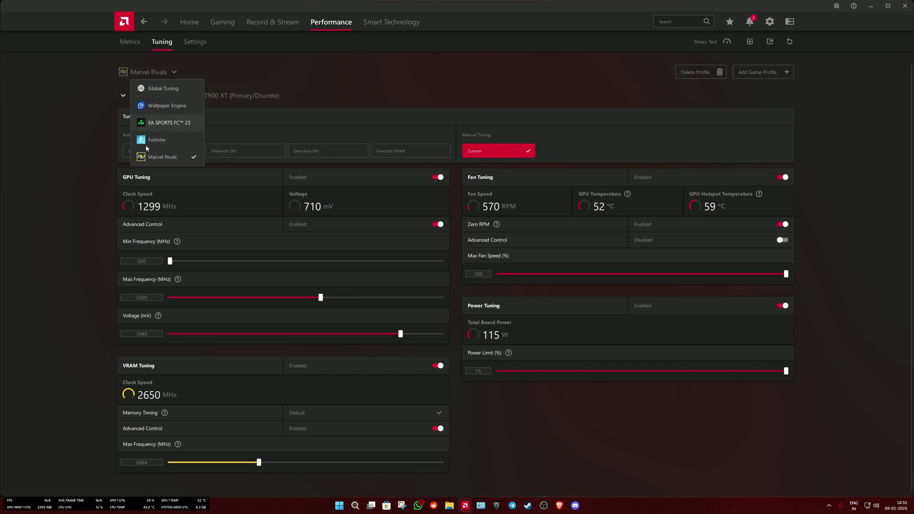
left_click(164, 89)
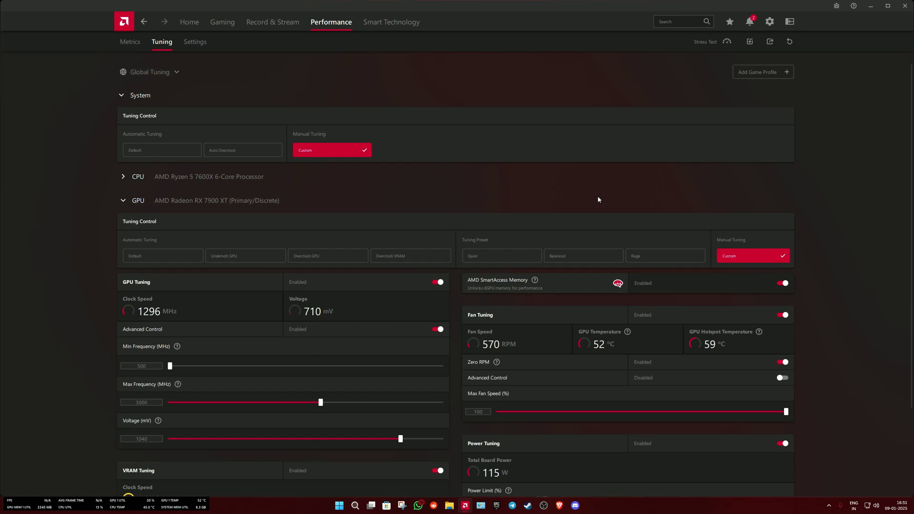
scroll(840, 248, "down", 3)
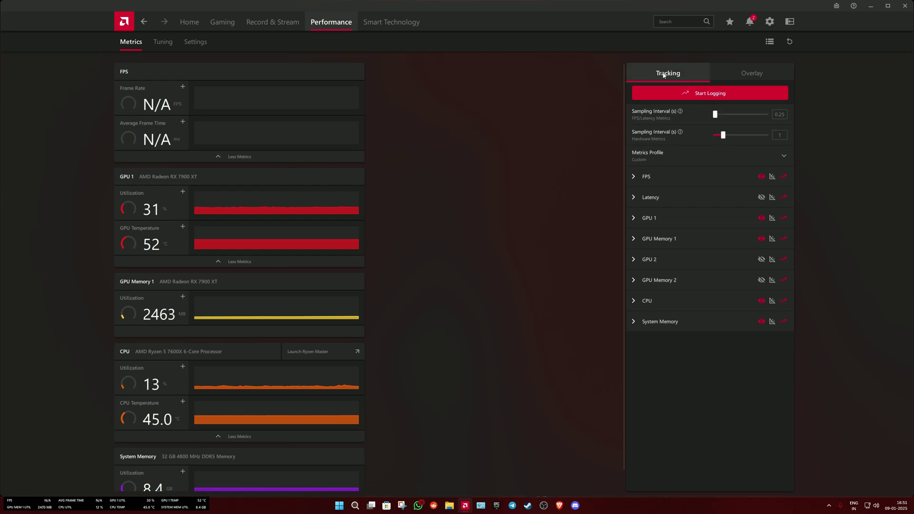
- Expand and collapse the FPS group in the Metrics Tracking panel
left_click(633, 177)
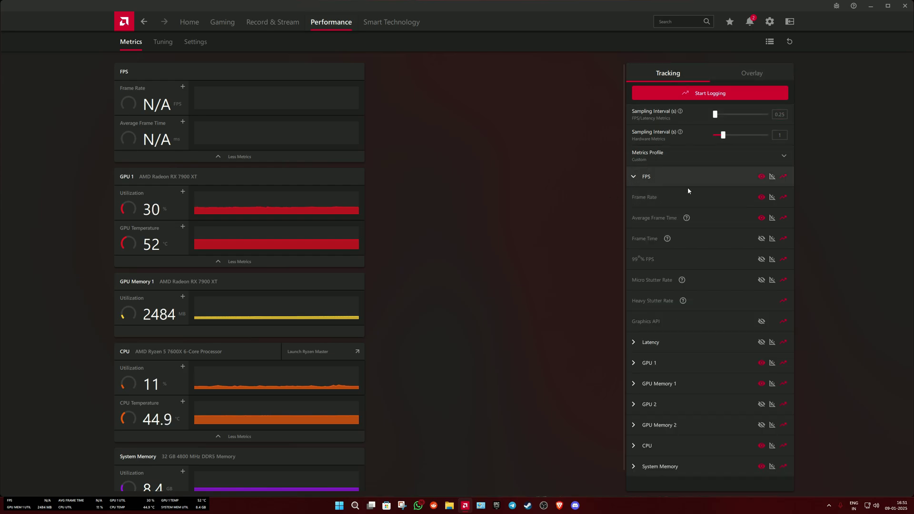
left_click(708, 178)
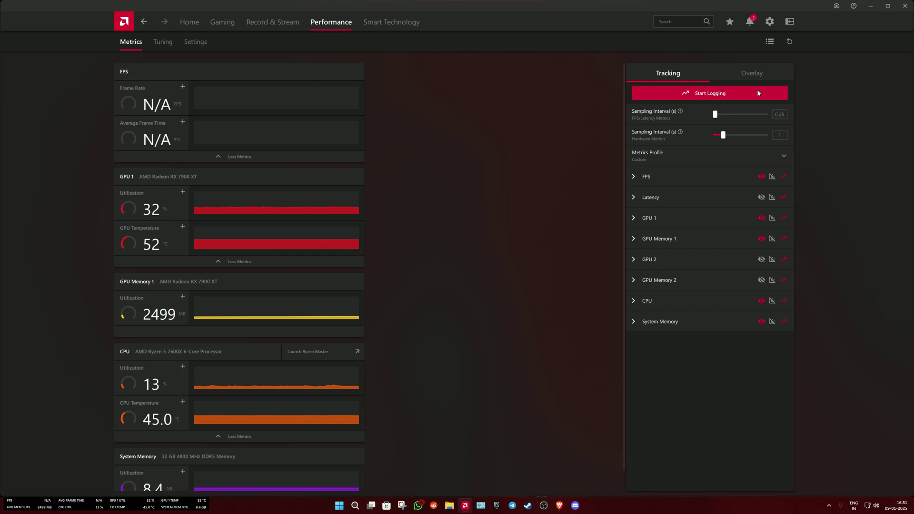
- Drag the Overlay tab's Transparency slider to 80%, after overshooting and resetting it once
left_click(752, 73)
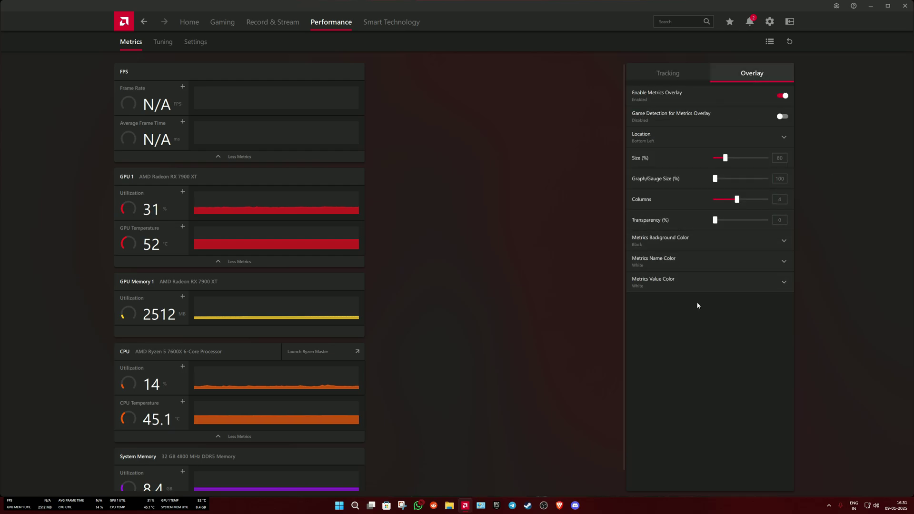
left_click_drag(715, 221, 754, 220)
left_click(712, 220)
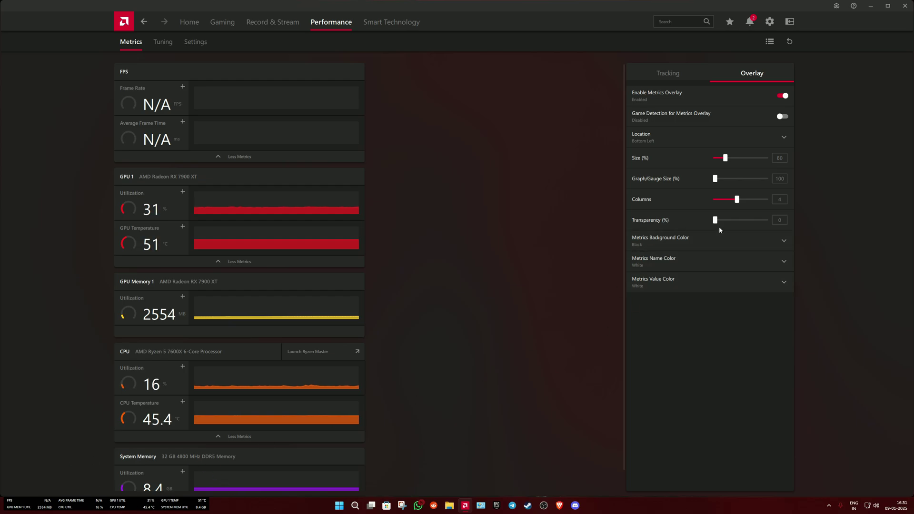
left_click_drag(717, 221, 757, 237)
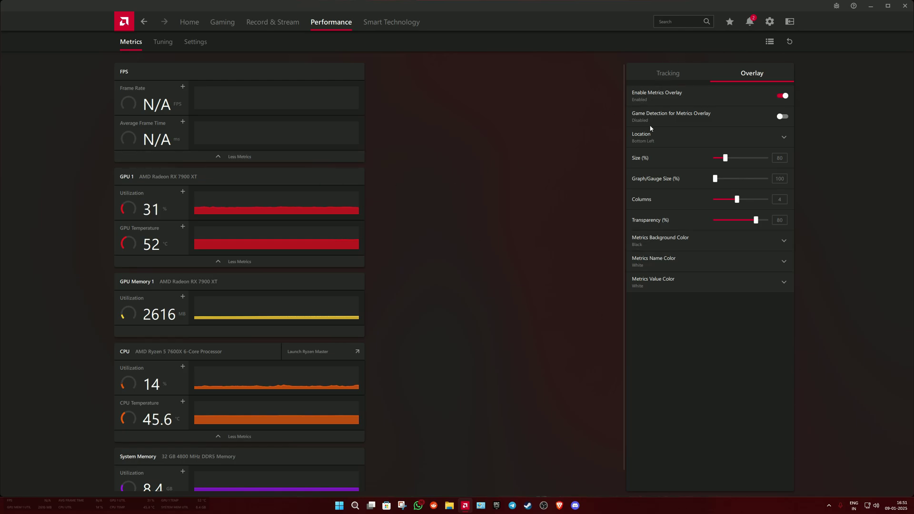
- Expand GPU 1 under metric Tracking, then go back to the Home dashboard
left_click(675, 74)
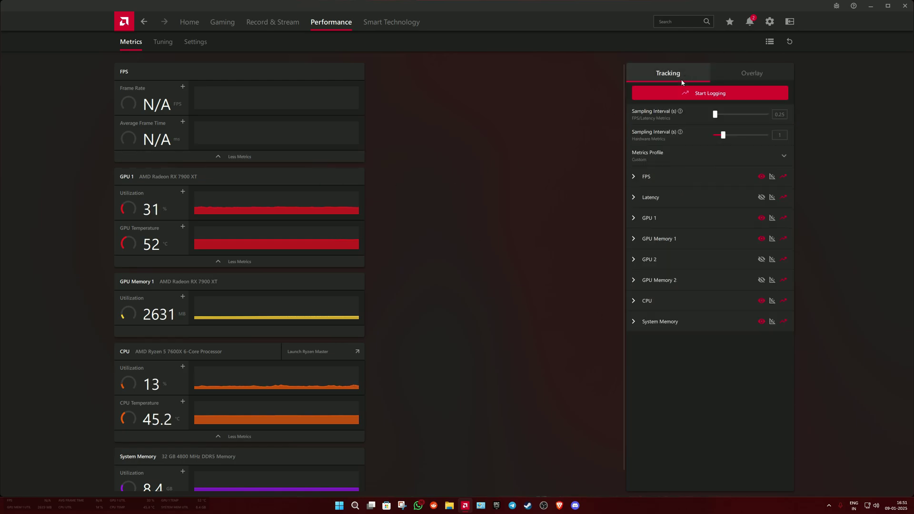
left_click(629, 220)
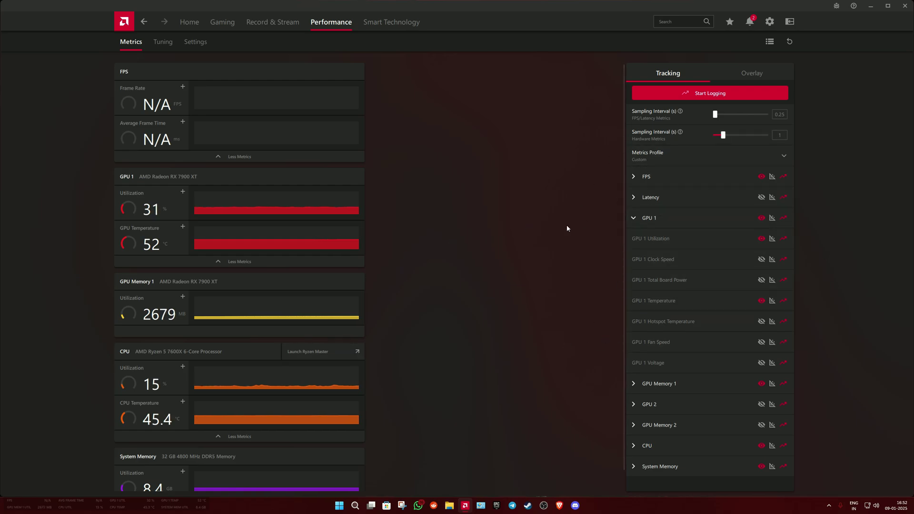
left_click(197, 26)
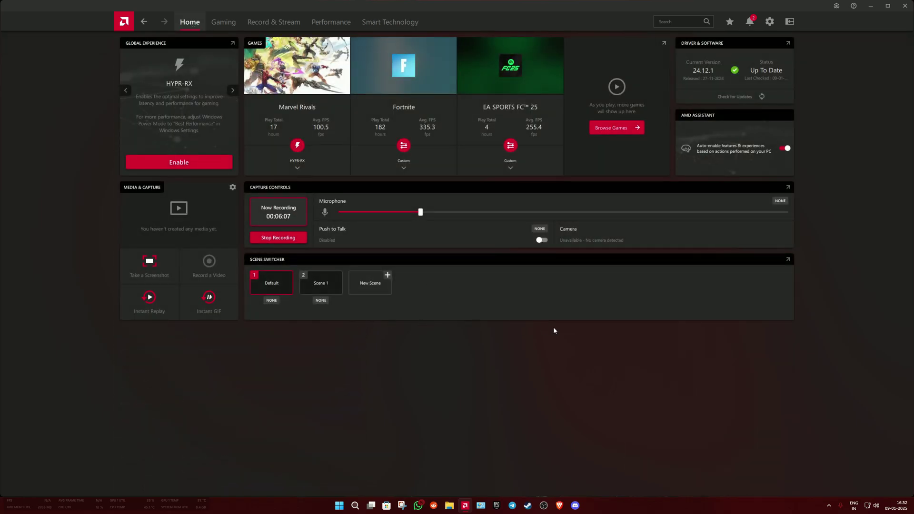